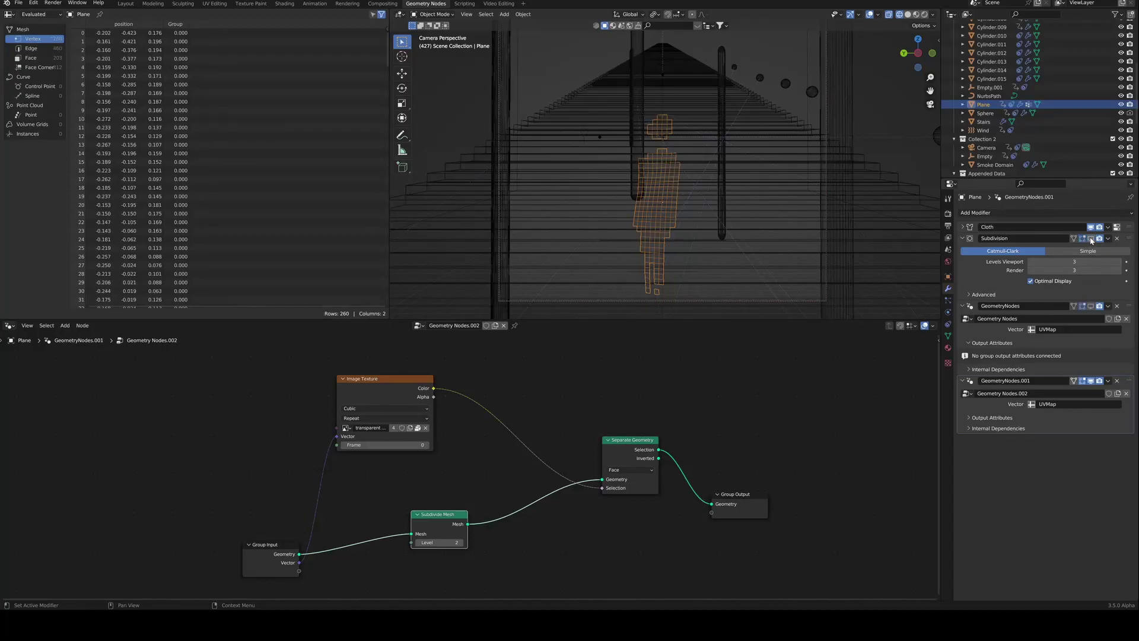
# Toggle the viewport display of the Subdivision and GeometryNodes.001 modifiers to compare the cut-out with the full cloth plane.
pyautogui.click(1090, 382)
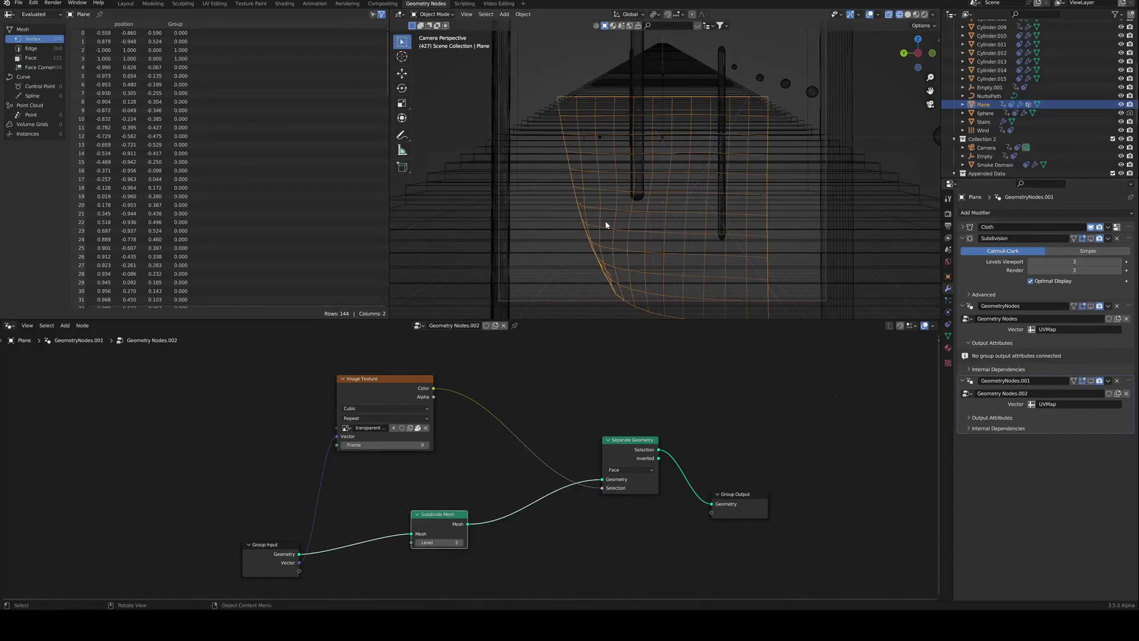
pyautogui.click(1091, 238)
pyautogui.click(1090, 381)
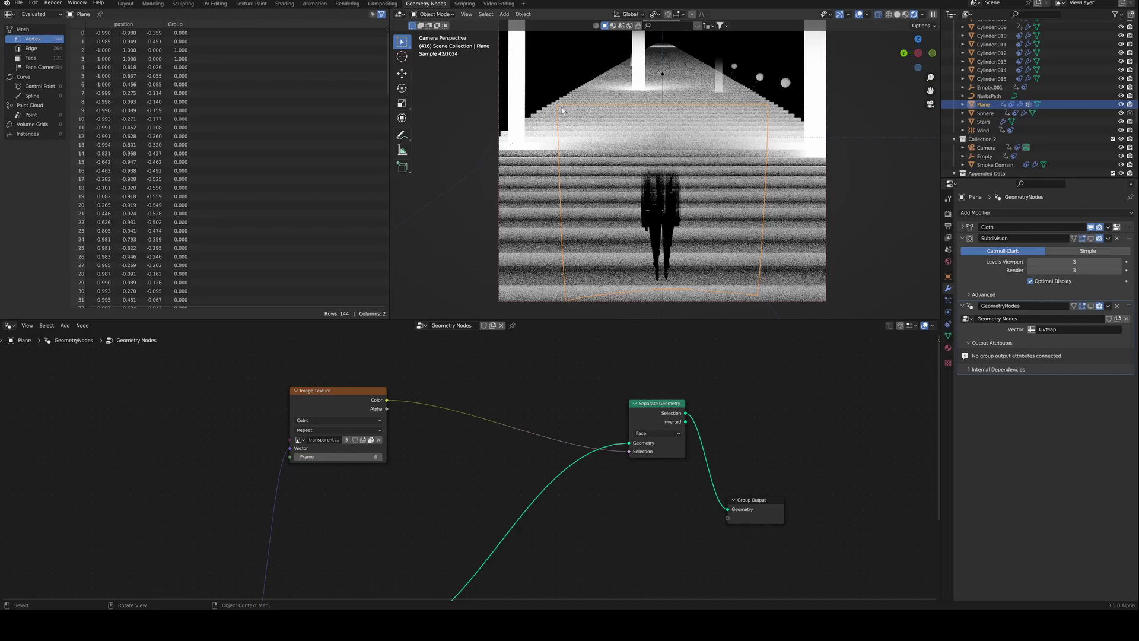
# Switch the viewport to wireframe shading and hide the plane's Subdivision and GeometryNodes modifiers in the viewport.
pyautogui.click(888, 14)
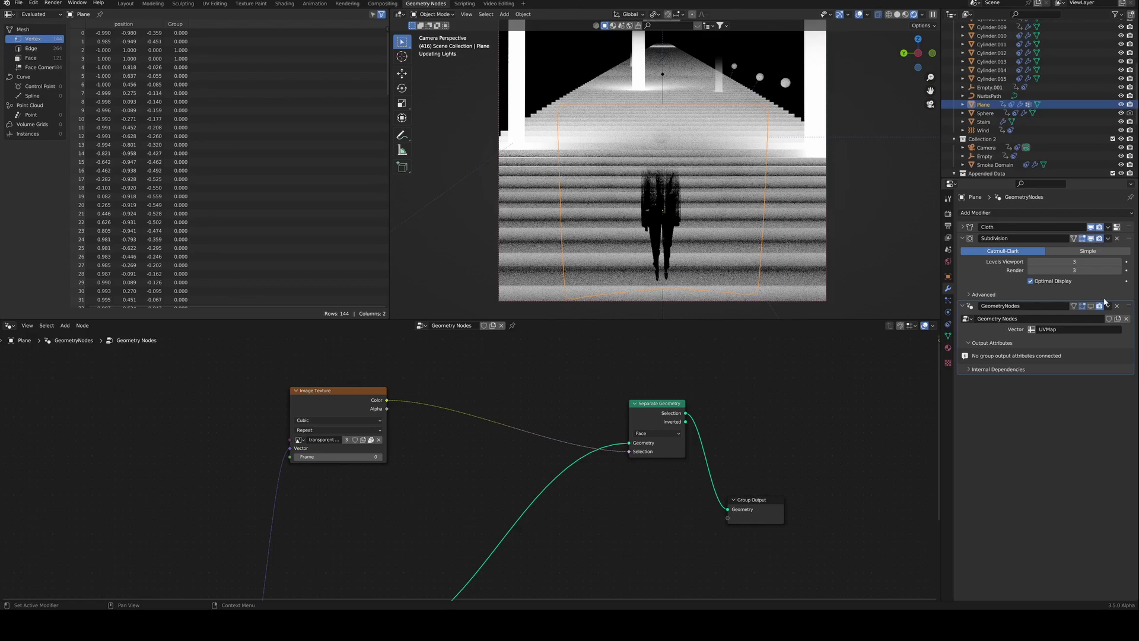
pyautogui.click(1090, 305)
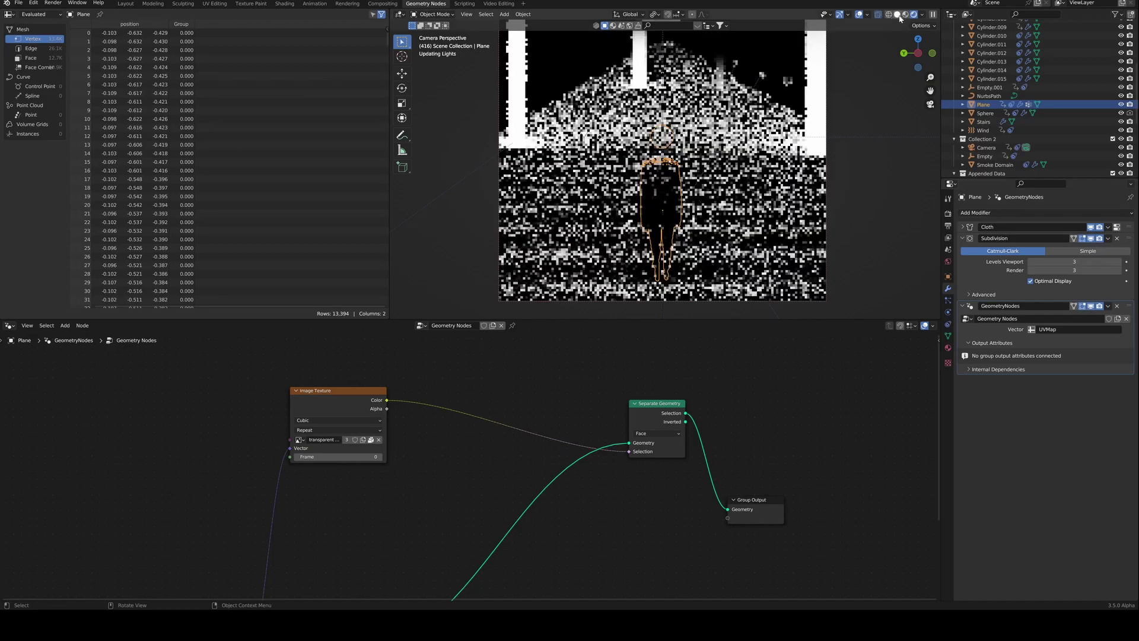
pyautogui.click(897, 16)
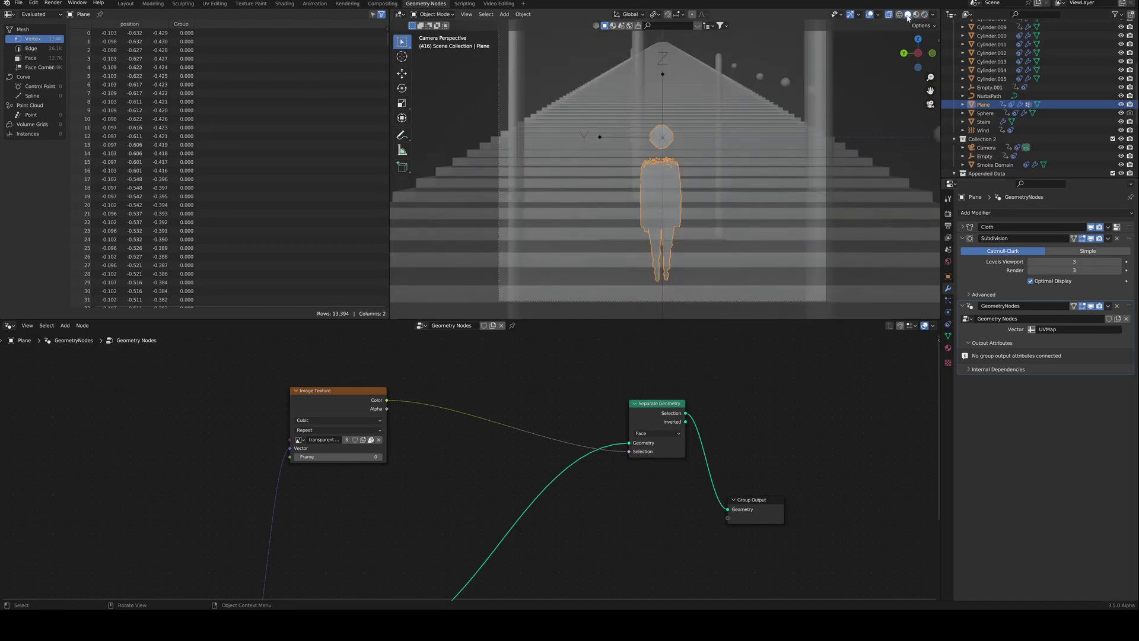
pyautogui.click(899, 14)
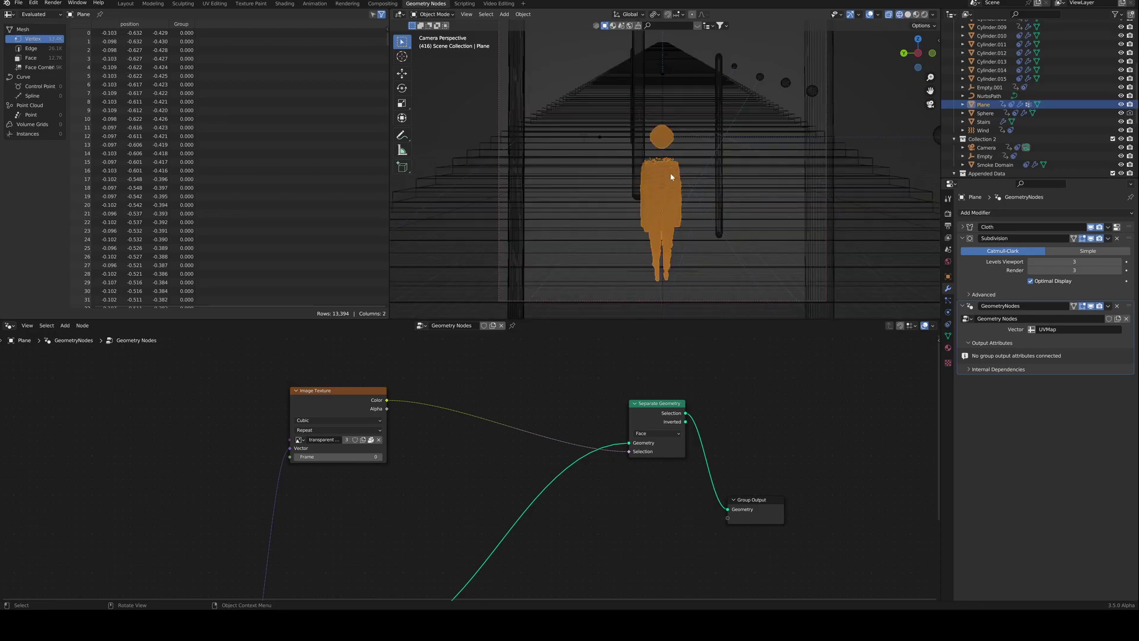
pyautogui.click(1090, 237)
pyautogui.click(1091, 306)
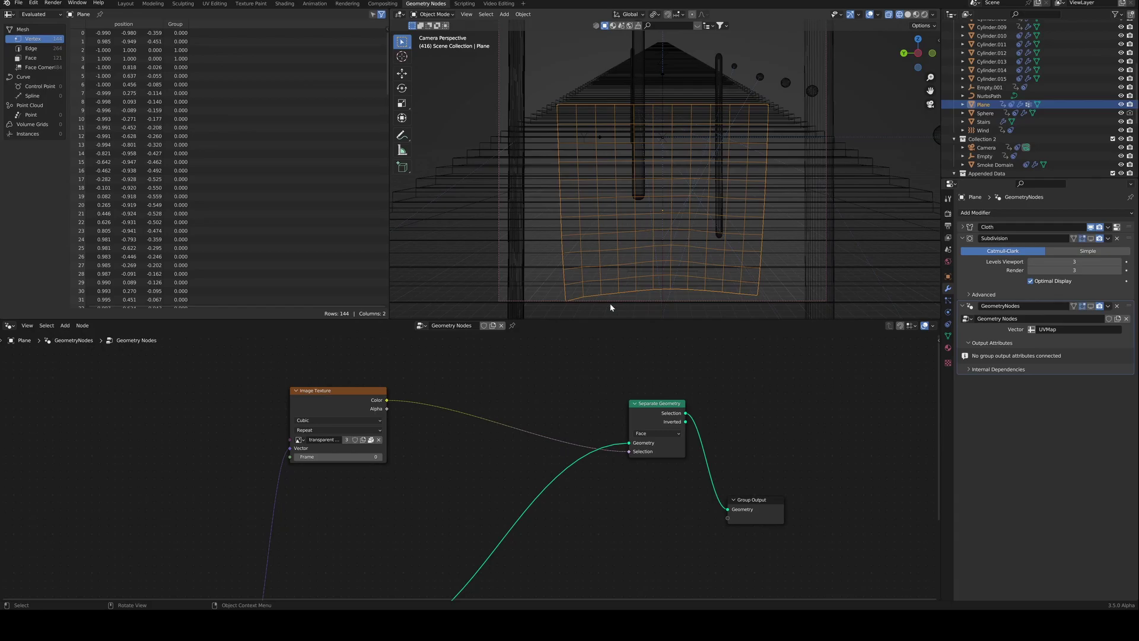
# Add a second Geometry Nodes modifier to the plane and create a new node group for it.
pyautogui.click(1020, 212)
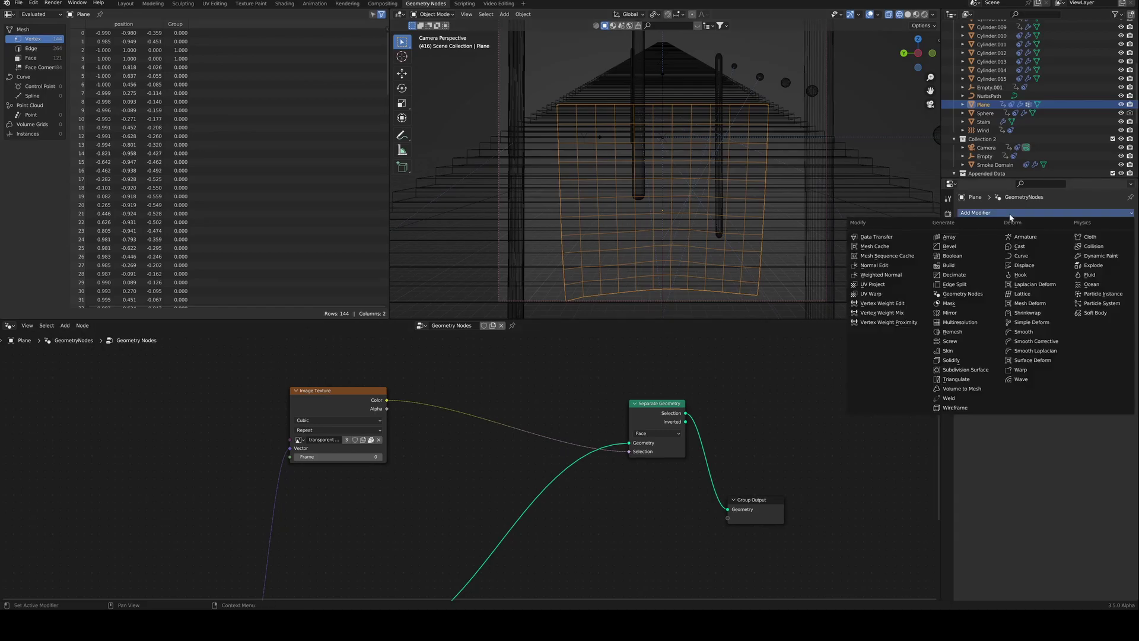
pyautogui.click(966, 294)
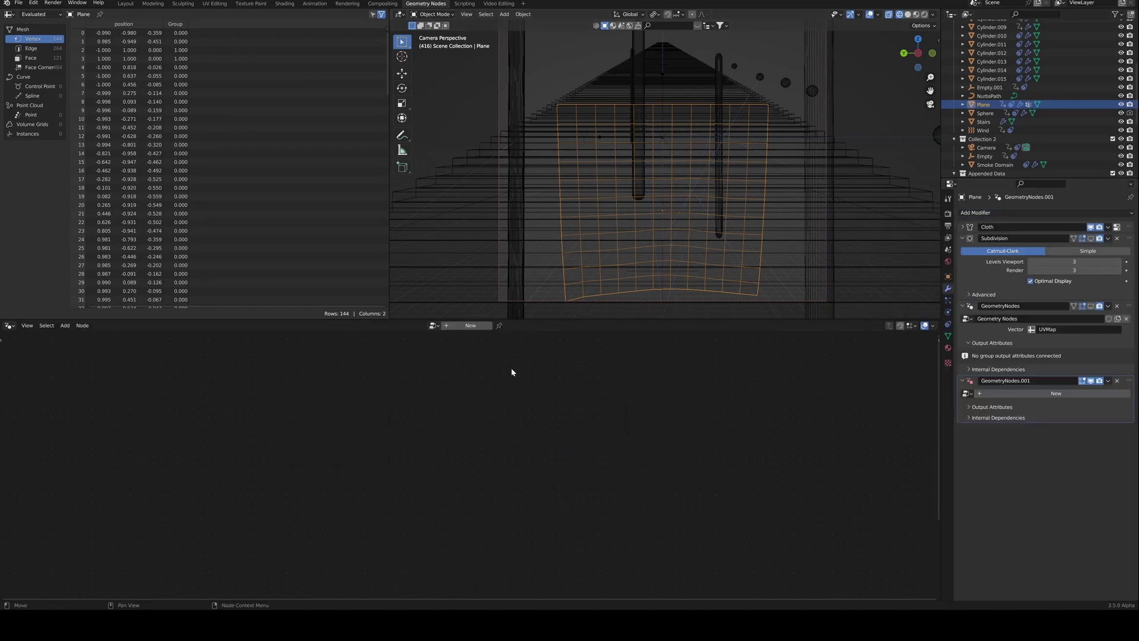
pyautogui.click(469, 325)
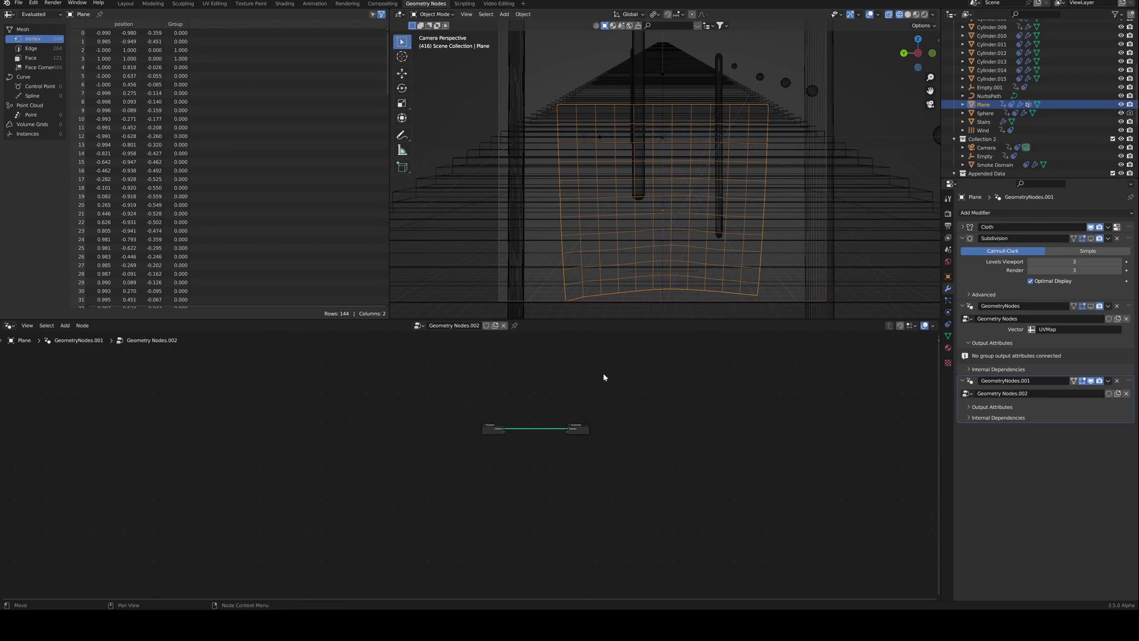
pyautogui.scroll(9, 589, 409)
pyautogui.moveTo(529, 458); pyautogui.dragTo(354, 598, button='middle')
pyautogui.scroll(6, 491, 504)
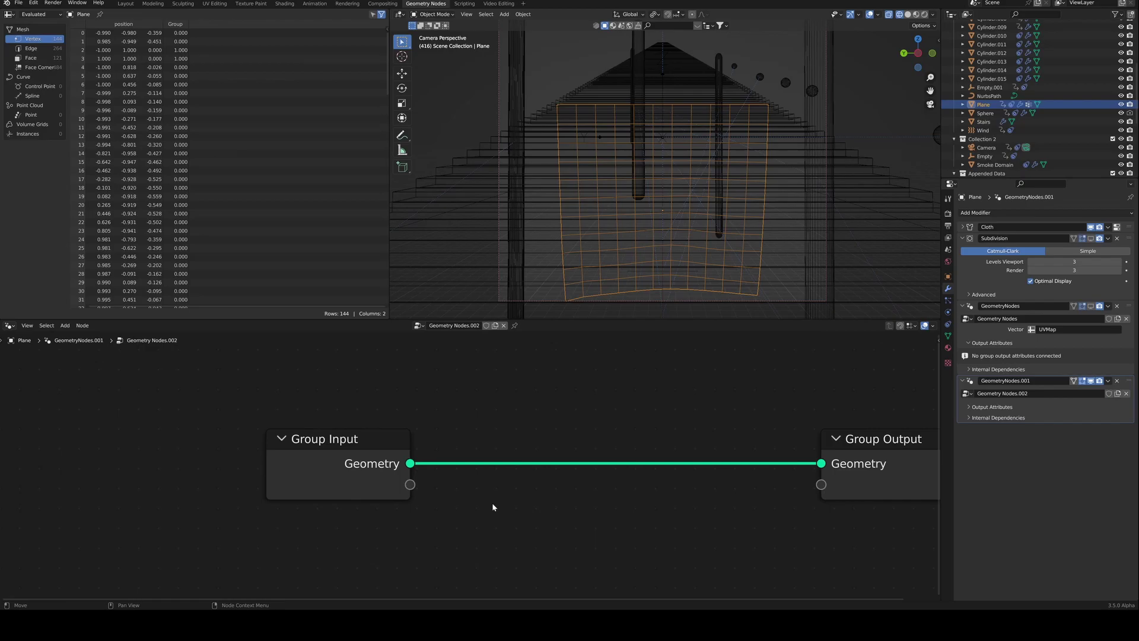
pyautogui.scroll(-3, 539, 503)
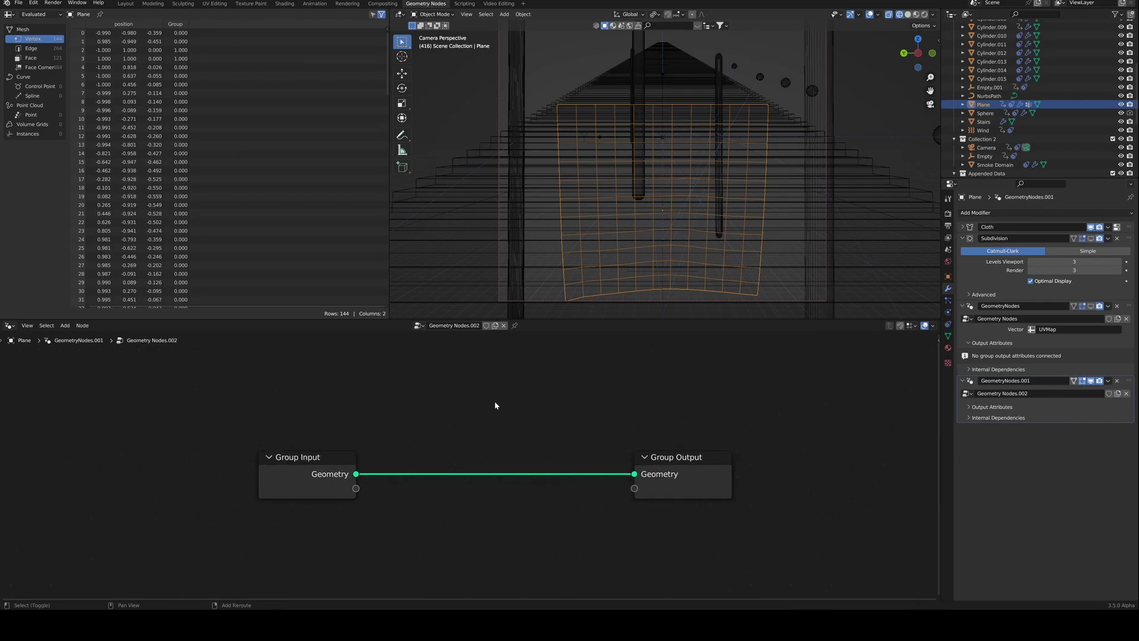
pyautogui.hotkey('shift', 'a')
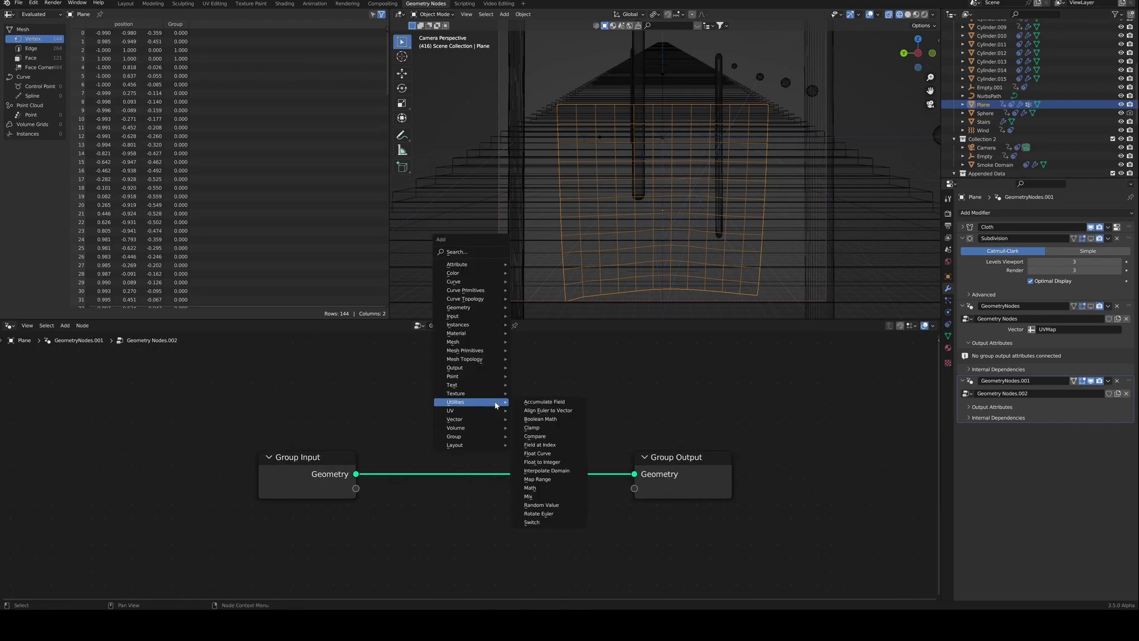
pyautogui.press('i')
pyautogui.press('m')
pyautogui.press('Escape')
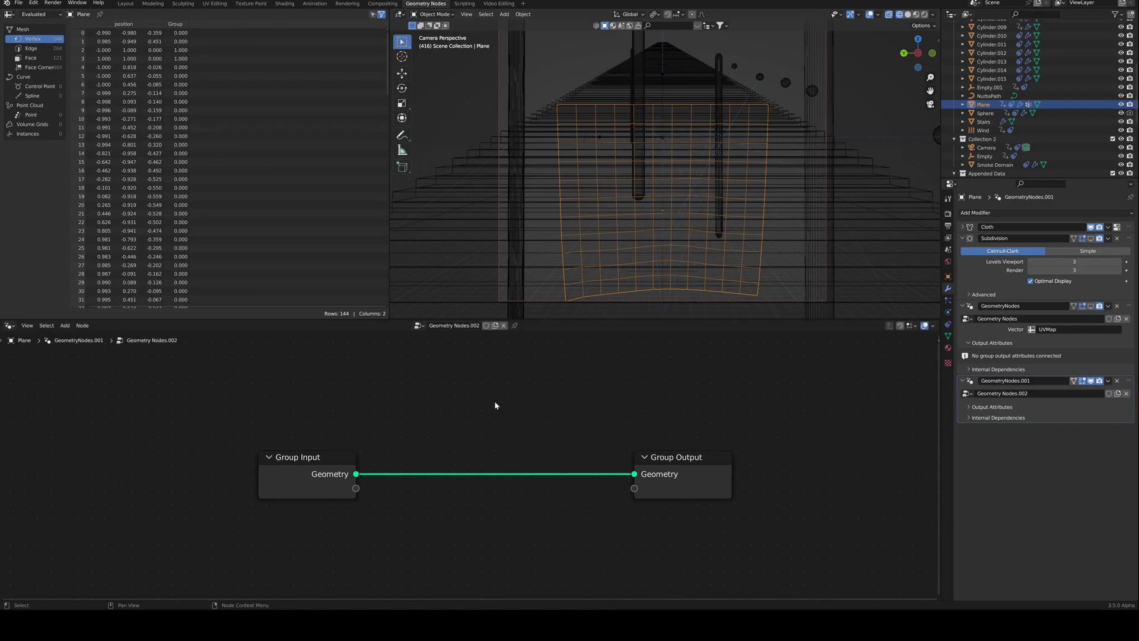
# Add an Image Texture node to the new node group.
pyautogui.hotkey('shift', 'a')
pyautogui.write('si')
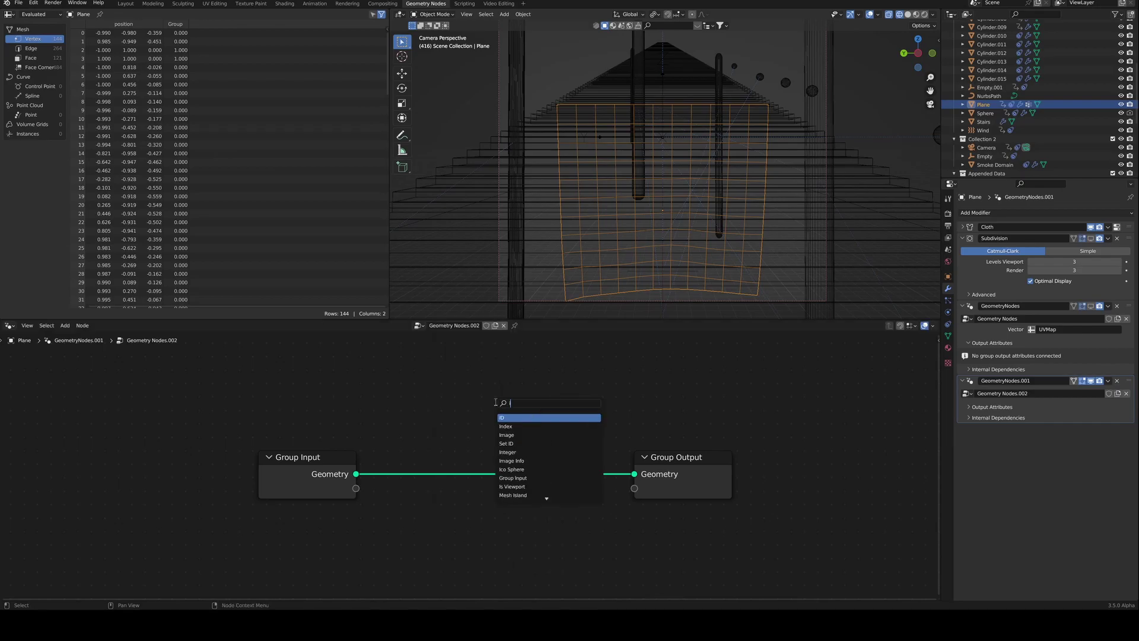
pyautogui.write('image')
pyautogui.click(524, 434)
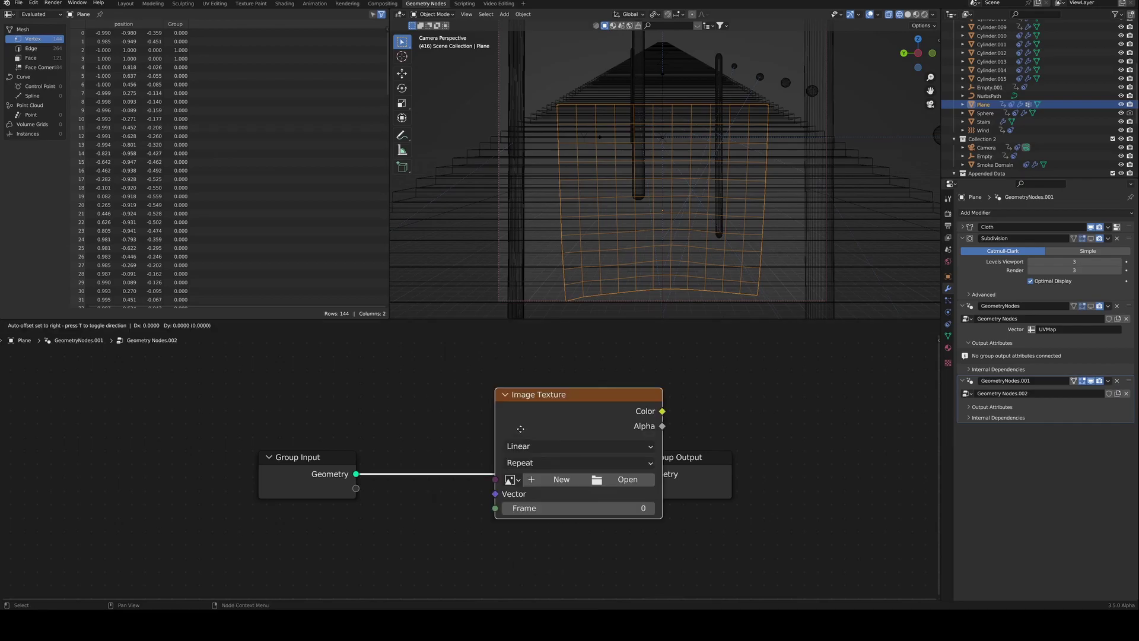
pyautogui.click(436, 379)
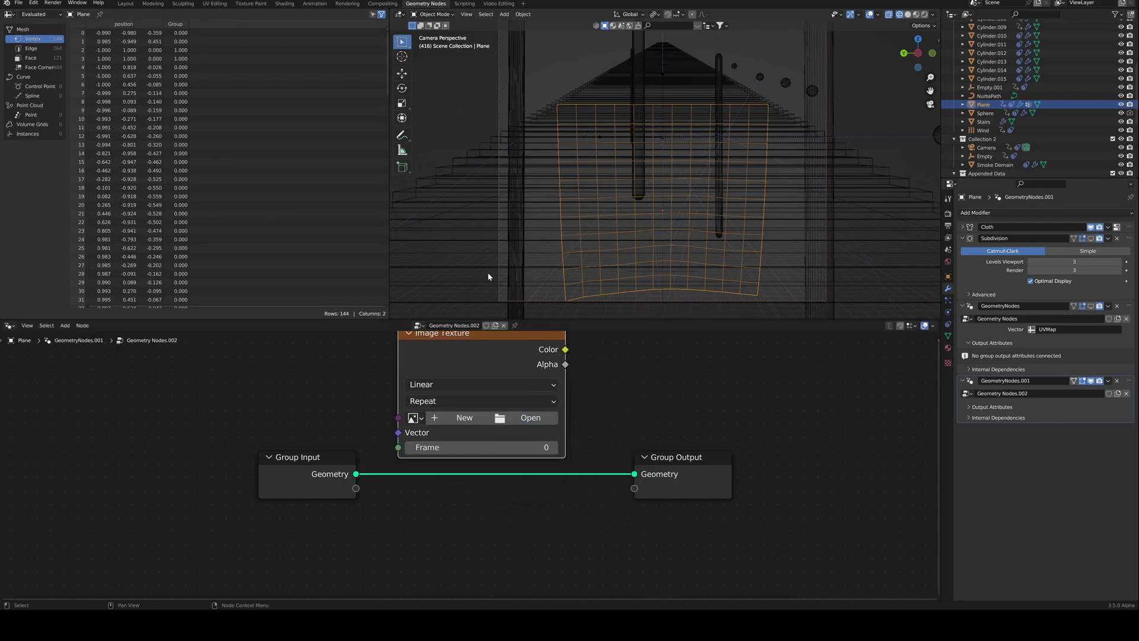
# Assign the existing "transparent" image to the Image Texture node and place the node above the geometry link.
pyautogui.scroll(-6, 507, 366)
pyautogui.press('g')
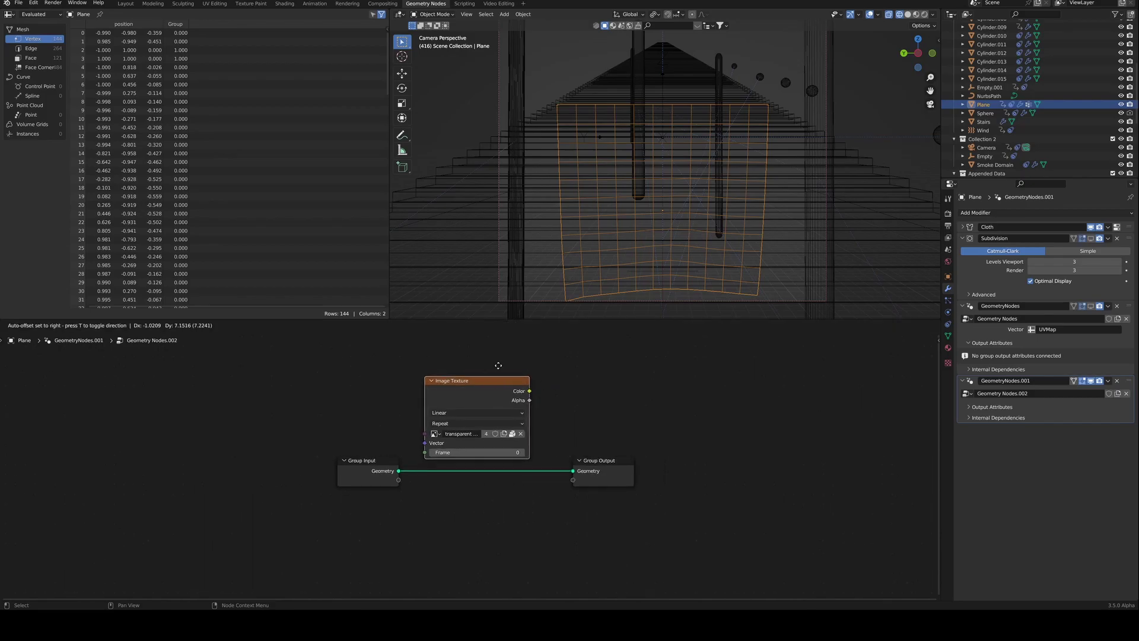
pyautogui.click(493, 344)
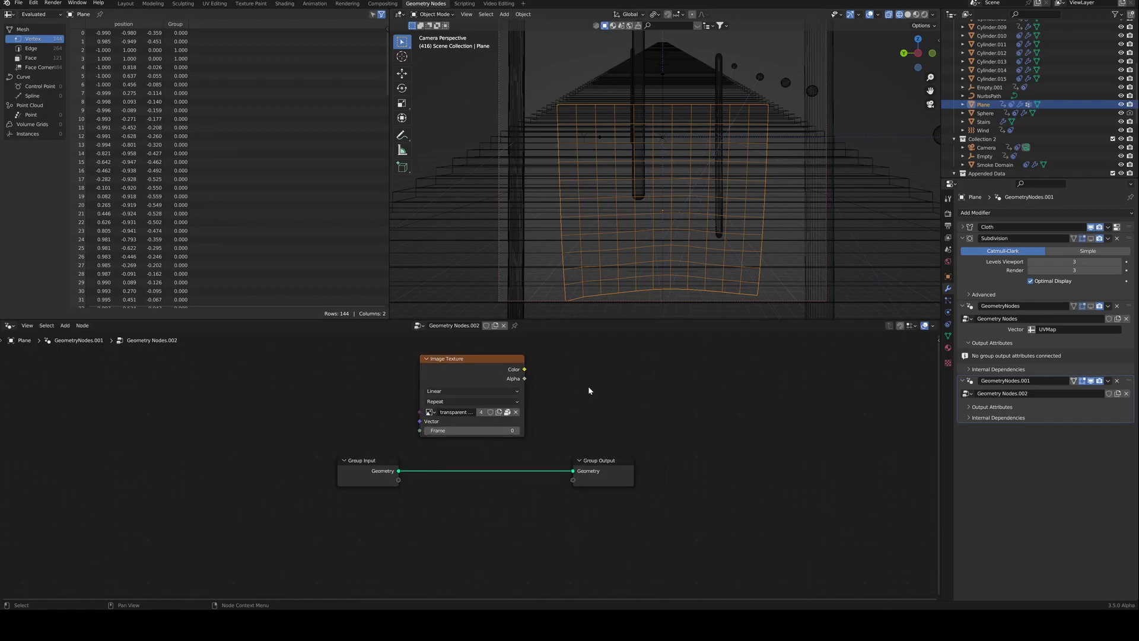
# Move the Group Input node farther from Image Texture and connect its empty output socket to the texture's Vector input.
pyautogui.press('shift')
pyautogui.moveTo(341, 458); pyautogui.dragTo(228, 446)
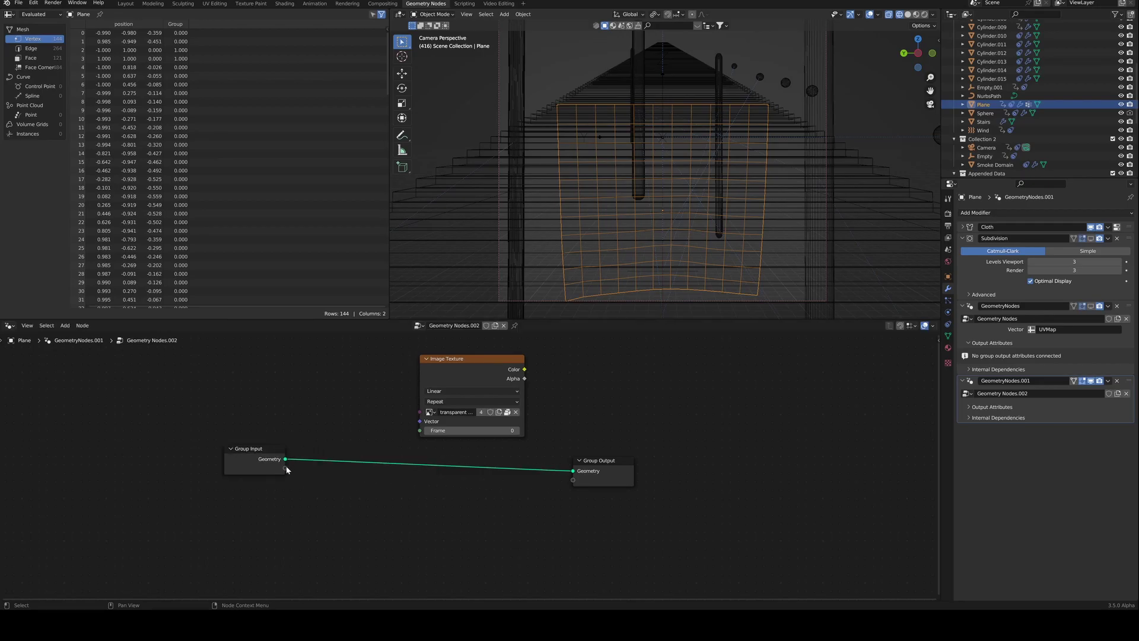
pyautogui.moveTo(286, 468)
pyautogui.mouseDown()
pyautogui.moveTo(341, 444)
pyautogui.moveTo(286, 470)
pyautogui.mouseUp()
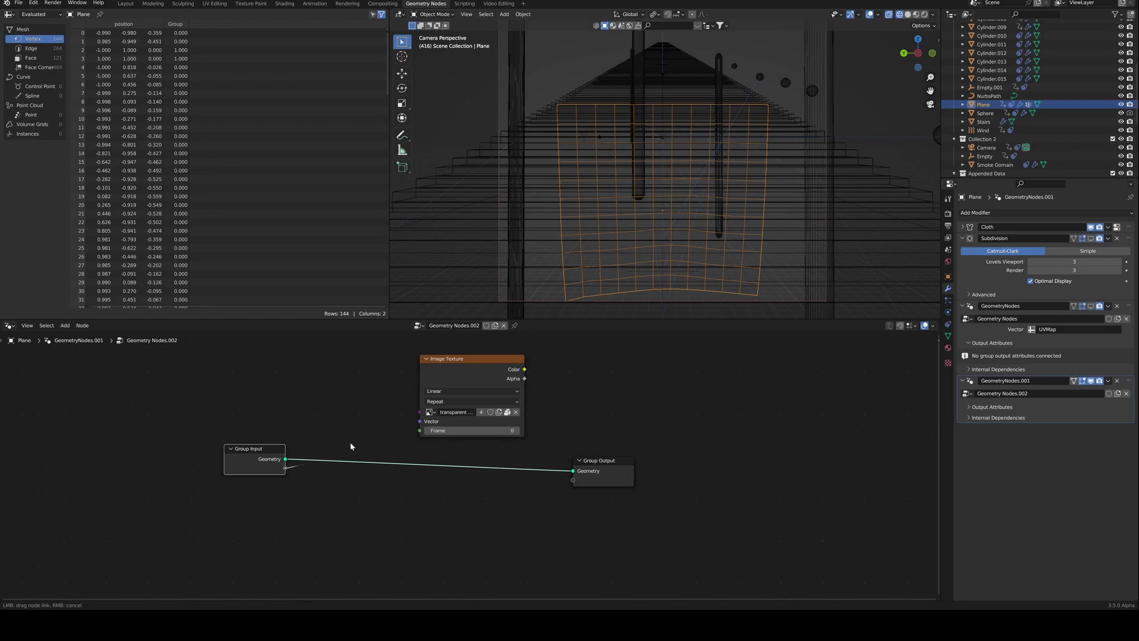
pyautogui.moveTo(351, 446); pyautogui.dragTo(419, 422)
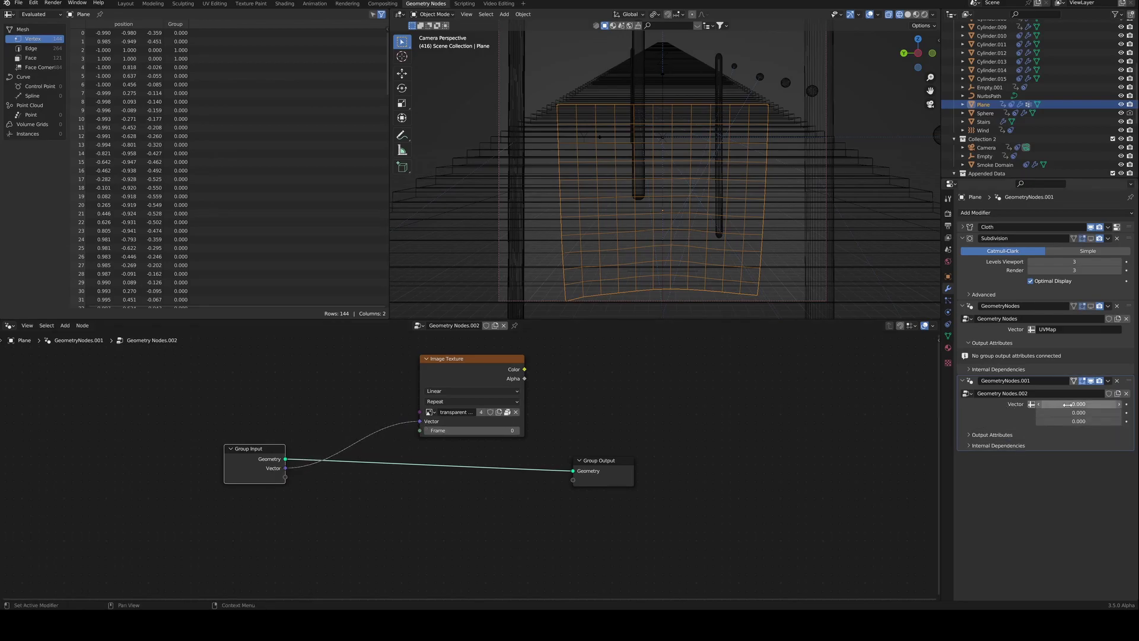
# Set the new modifier's Vector input to read the UVMap attribute.
pyautogui.click(1029, 406)
pyautogui.click(1049, 406)
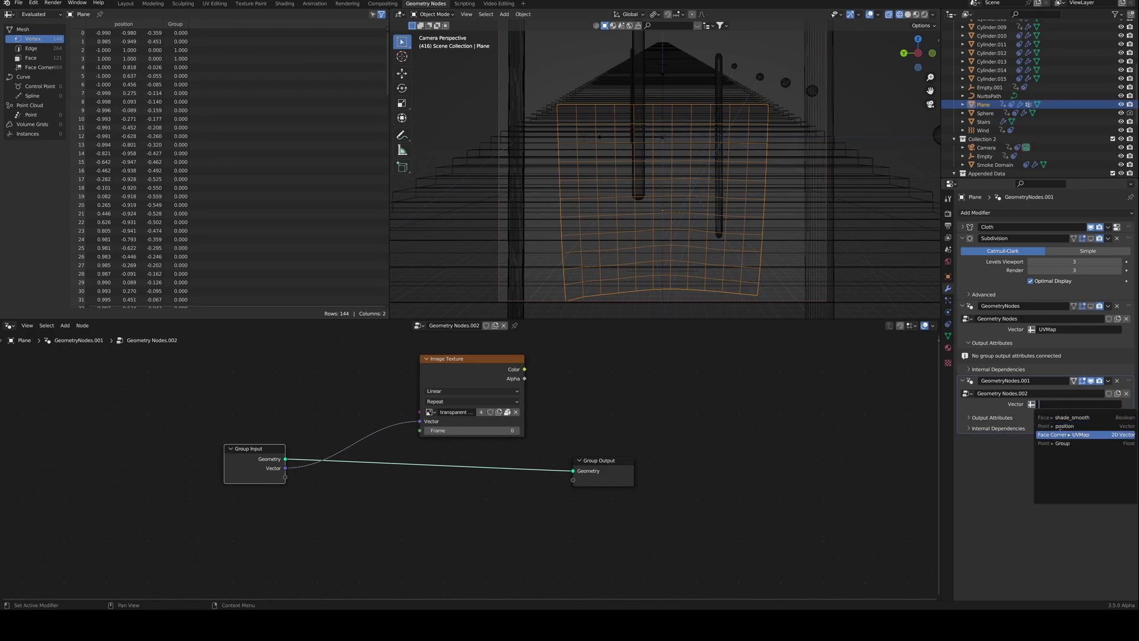
pyautogui.click(1062, 435)
# Add a Separate Geometry node beside the Image Texture node.
pyautogui.scroll(-2, 782, 414)
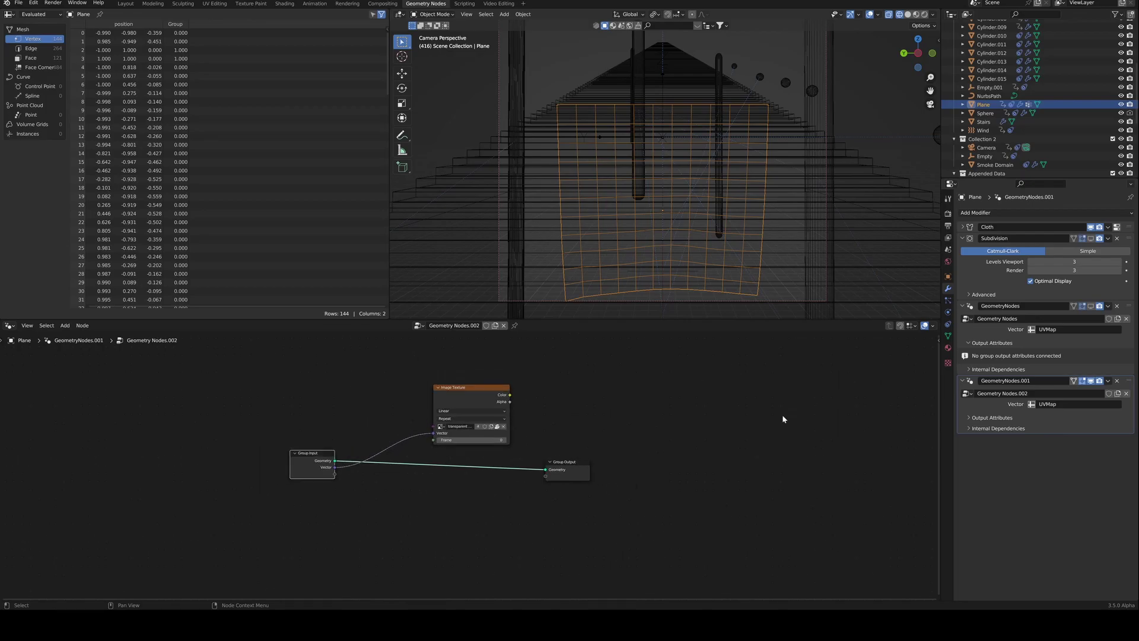
pyautogui.press('shift')
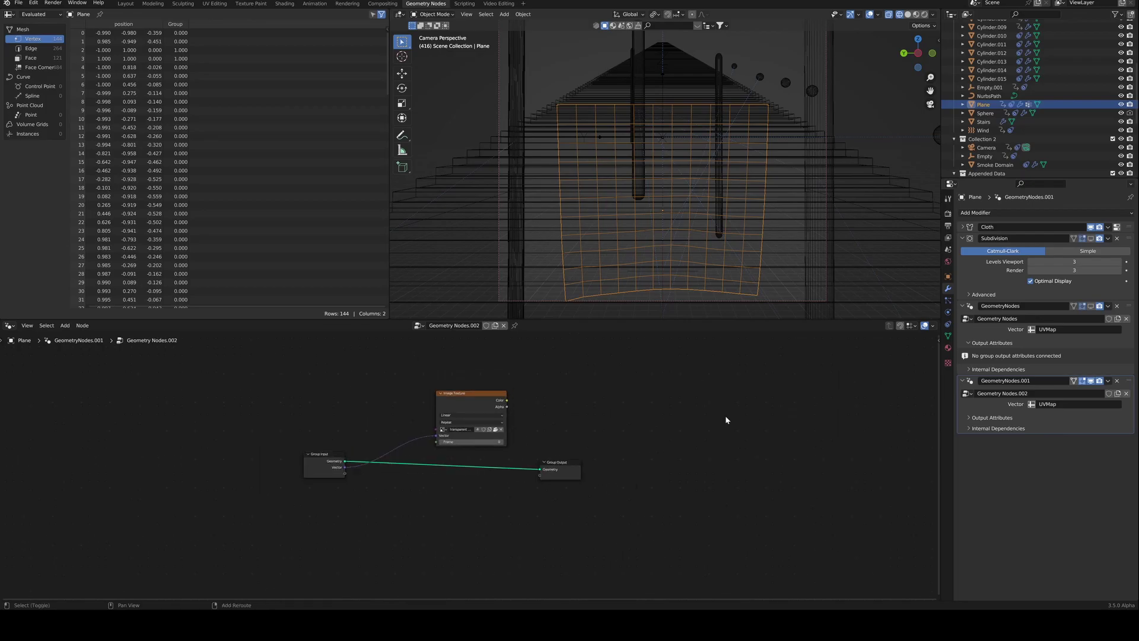
pyautogui.hotkey('shift', 'a')
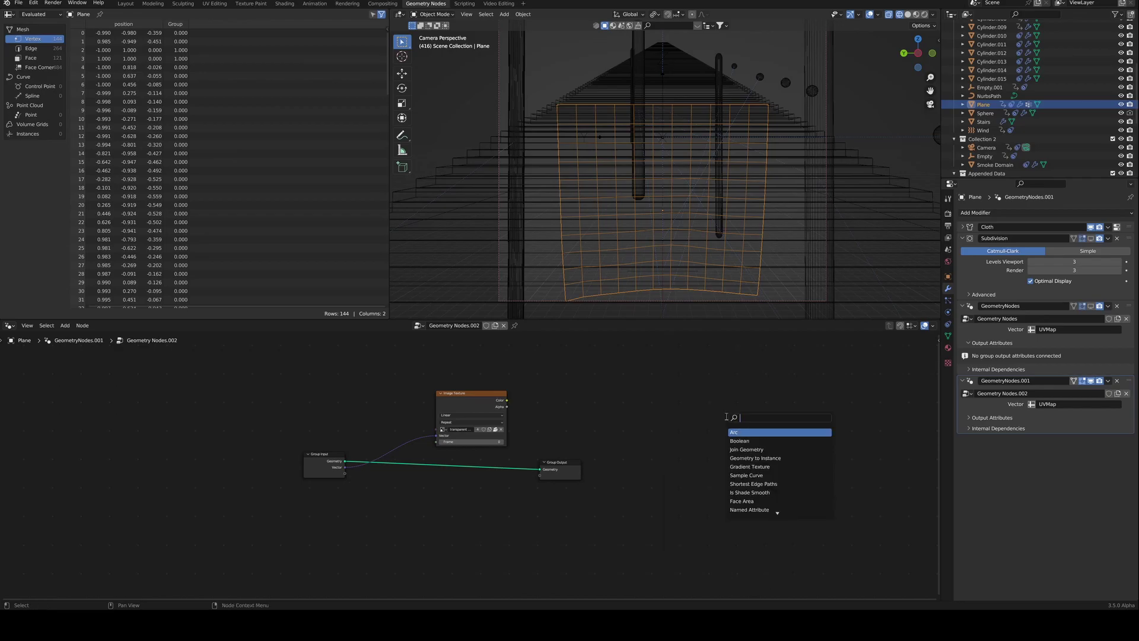
pyautogui.write('sepa')
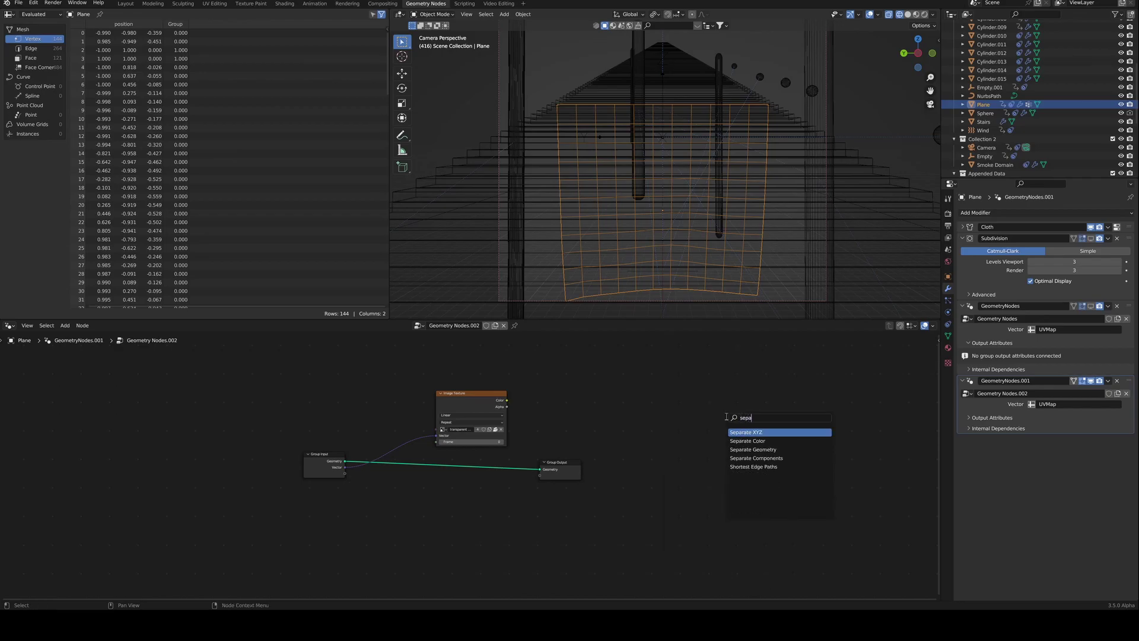
pyautogui.click(753, 449)
pyautogui.click(589, 414)
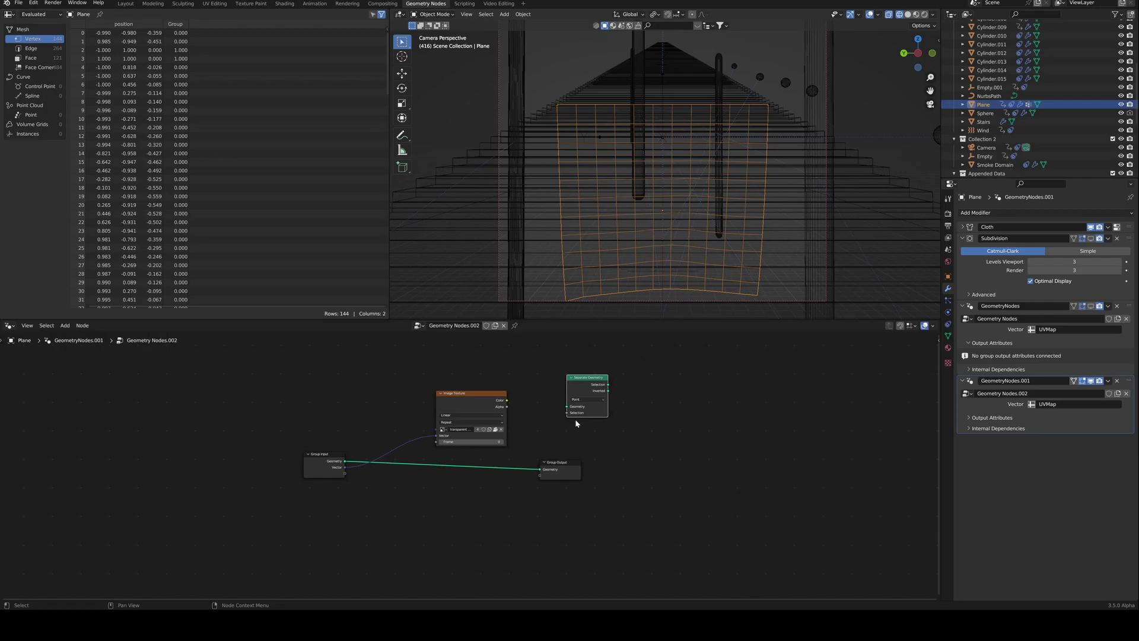
# Link the texture's Color to Separate Geometry's Selection input, and route Group Input's geometry through Separate Geometry's Selection output to Group Output.
pyautogui.scroll(2, 575, 419)
pyautogui.moveTo(524, 370); pyautogui.dragTo(613, 390)
pyautogui.moveTo(613, 459); pyautogui.dragTo(714, 446)
pyautogui.moveTo(291, 462); pyautogui.dragTo(614, 379)
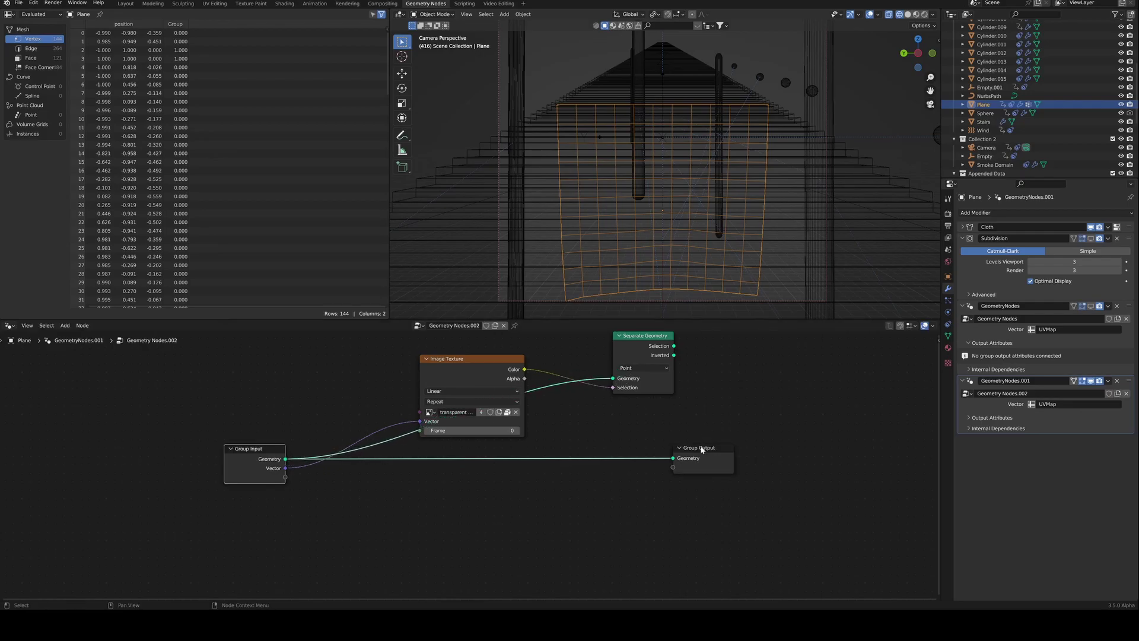
pyautogui.moveTo(702, 449); pyautogui.dragTo(755, 392)
pyautogui.moveTo(674, 346); pyautogui.dragTo(732, 407)
# Move the Image Texture node up and away from Separate Geometry, clear of the geometry link.
pyautogui.scroll(1, 707, 384)
pyautogui.scroll(-2, 708, 382)
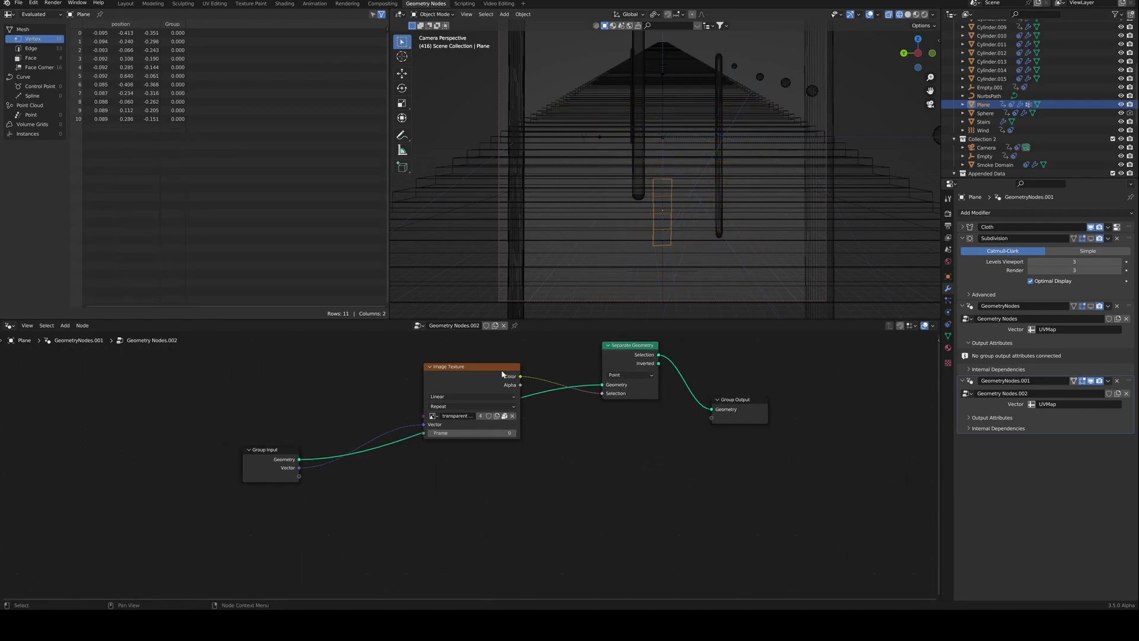
pyautogui.moveTo(503, 374); pyautogui.dragTo(415, 386)
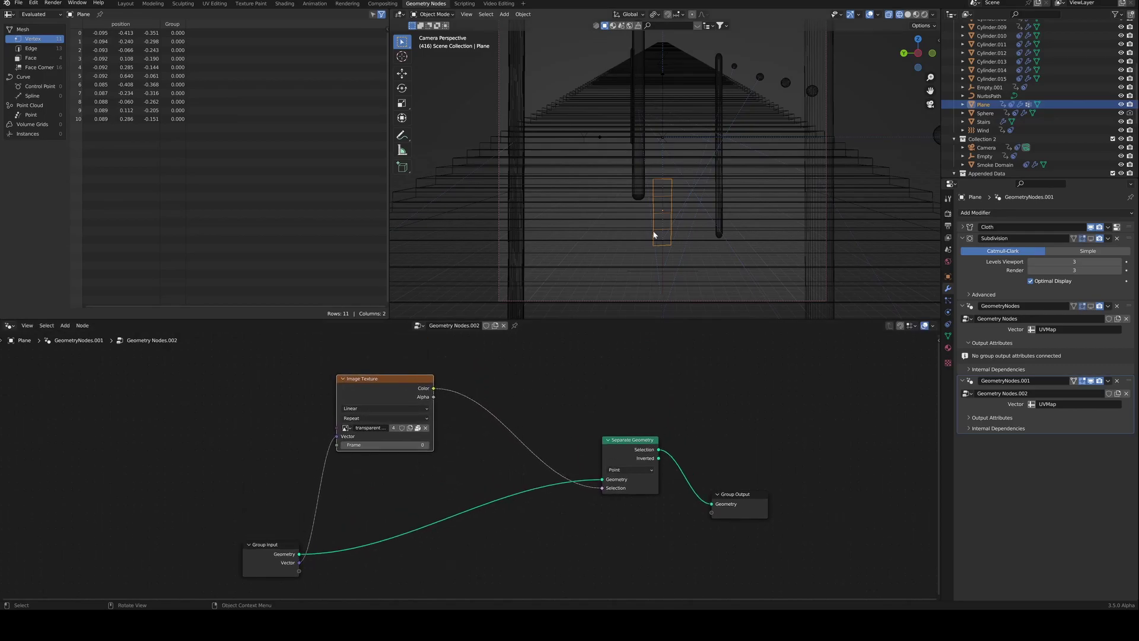
# Insert a Subdivide Mesh node on the link between Group Input and Separate Geometry and set its Level to 2.
pyautogui.hotkey('shift', 'a')
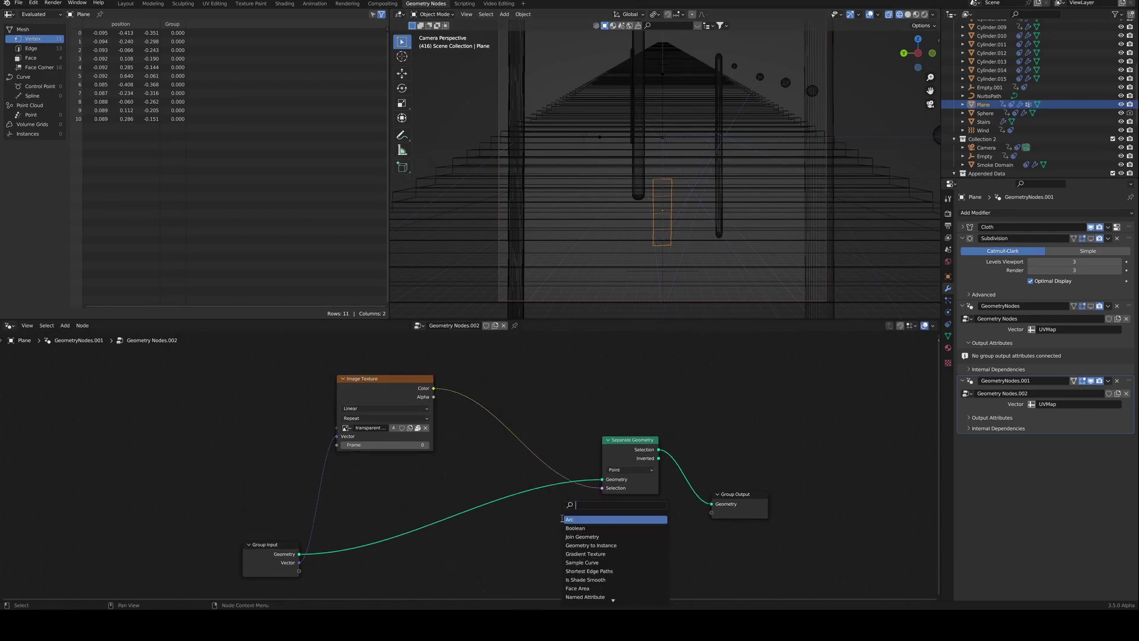
pyautogui.write('subdiv')
pyautogui.press('Return')
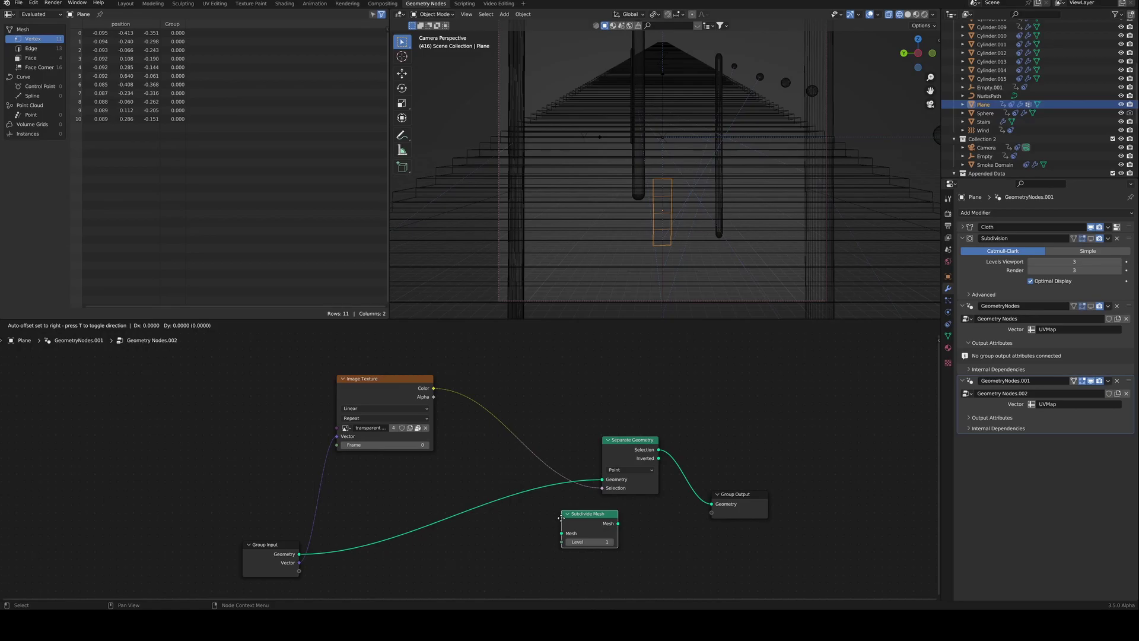
pyautogui.click(410, 518)
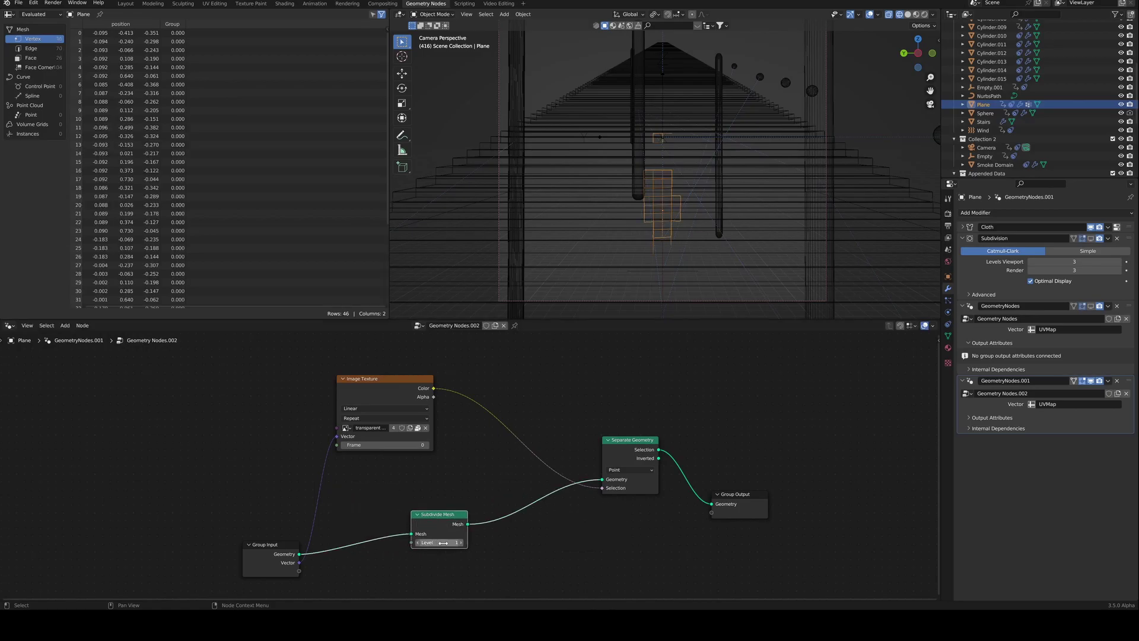
pyautogui.moveTo(443, 543); pyautogui.dragTo(456, 543)
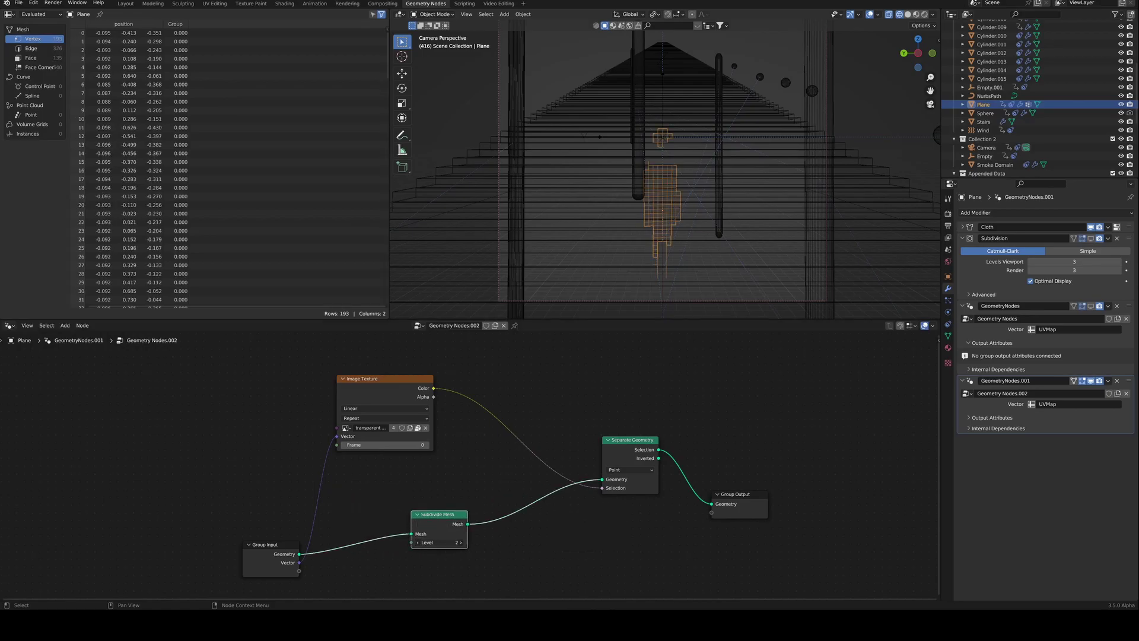
# Set the Separate Geometry domain to Face and the Image Texture interpolation to Cubic.
pyautogui.click(629, 470)
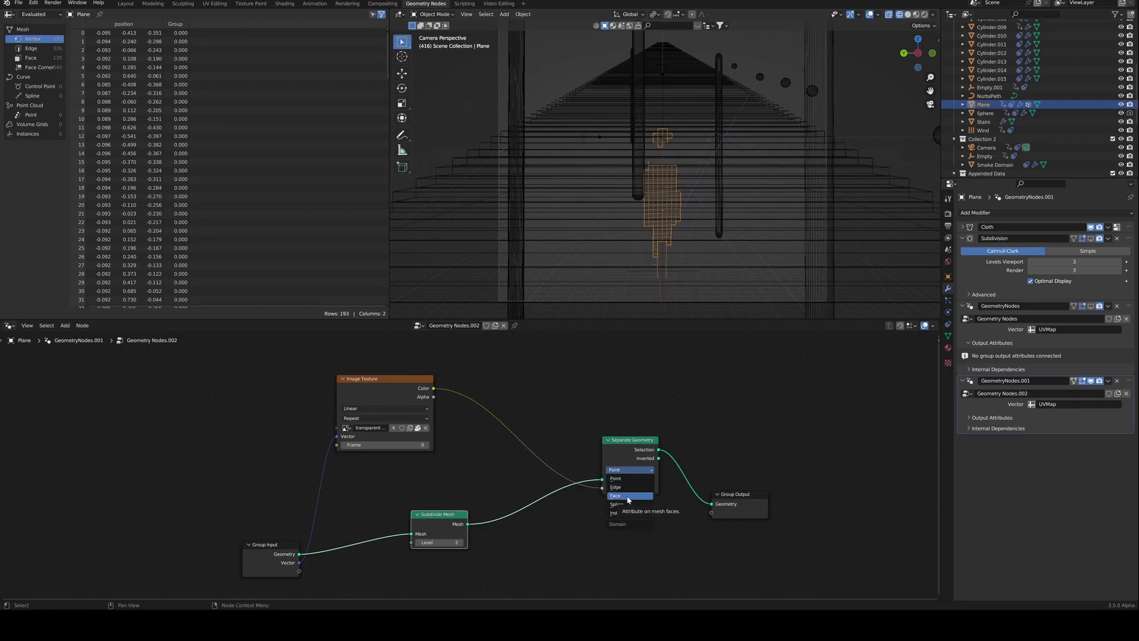
pyautogui.click(627, 496)
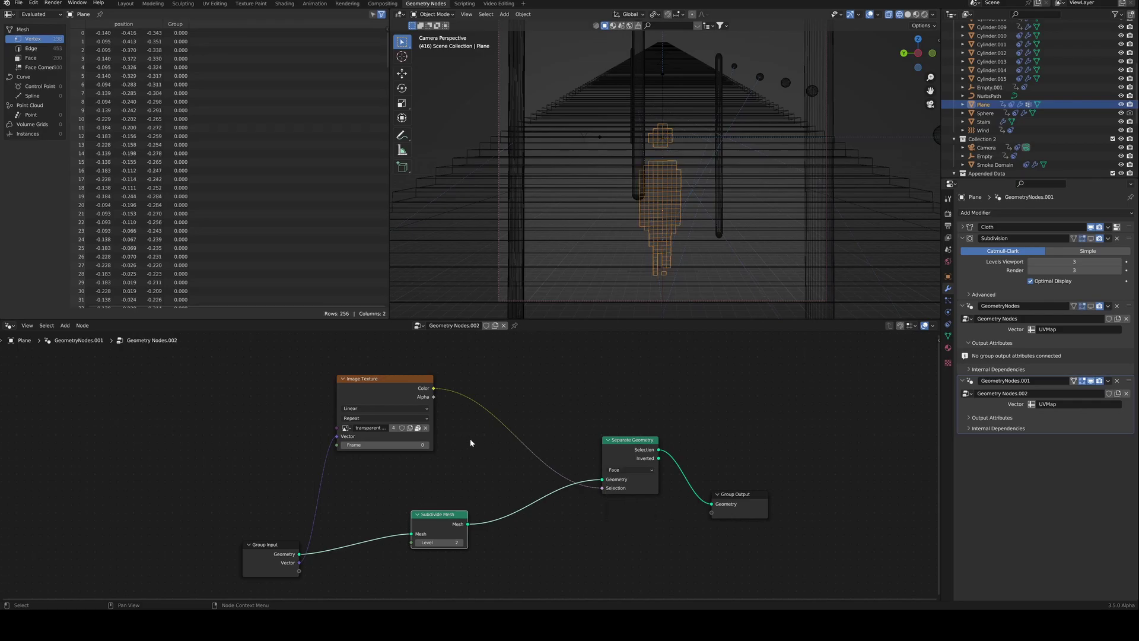
pyautogui.click(400, 409)
pyautogui.click(391, 434)
# Try a Subdivide Mesh Level of 5 with a short animation playback, and return the Level to 2.
pyautogui.moveTo(440, 542)
pyautogui.mouseDown()
pyautogui.moveTo(461, 542)
pyautogui.moveTo(443, 542)
pyautogui.mouseUp()
pyautogui.press('space')
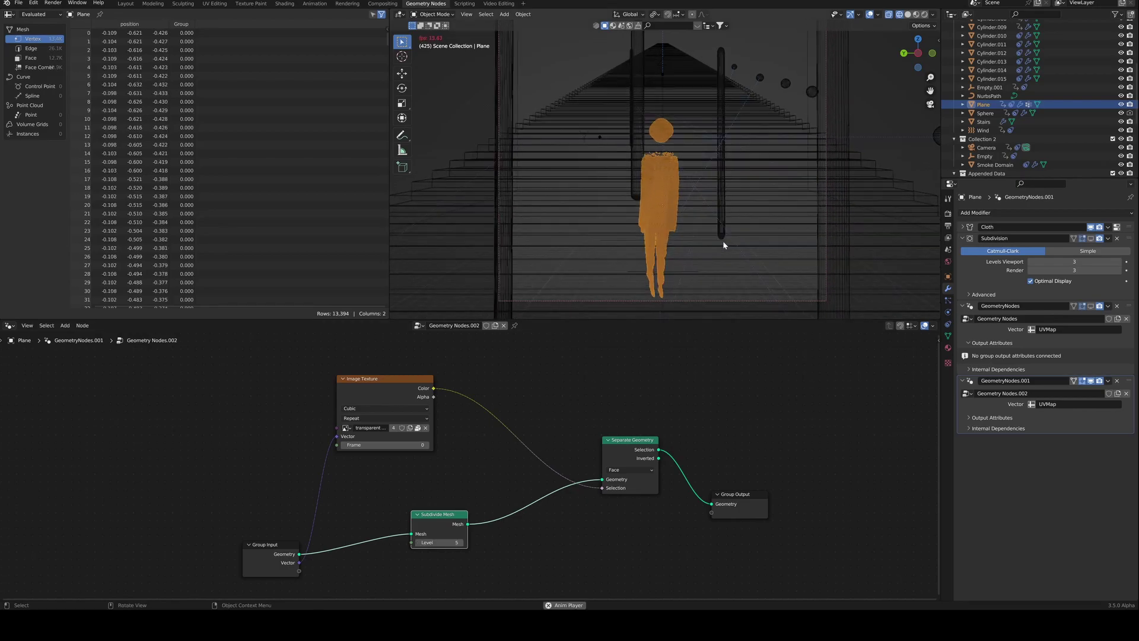
pyautogui.press('space')
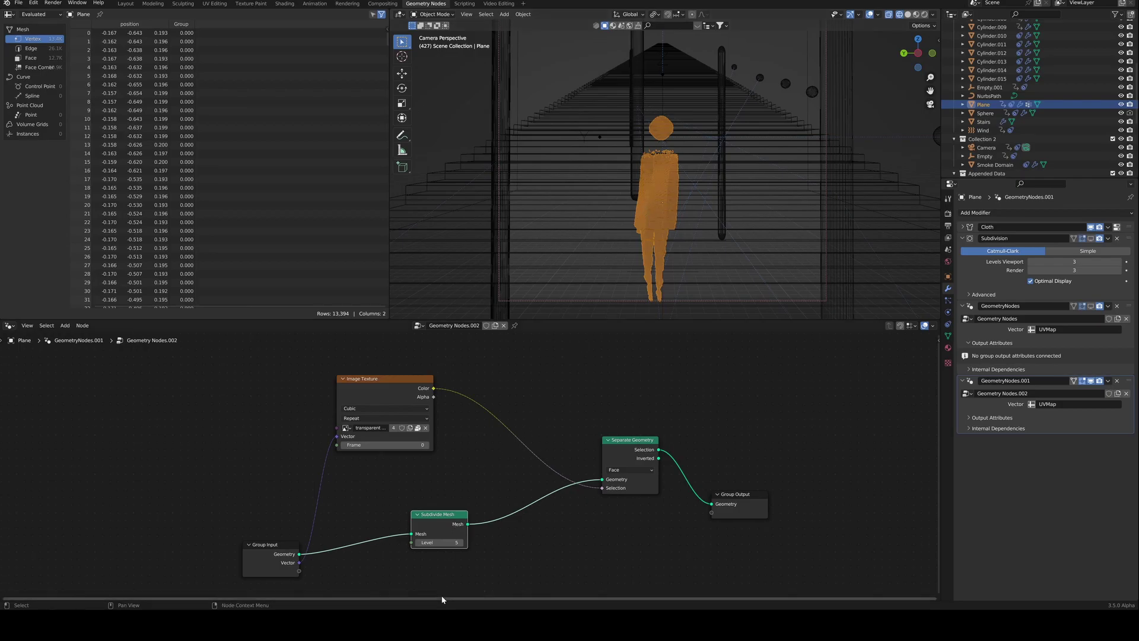
pyautogui.moveTo(446, 542); pyautogui.dragTo(420, 542)
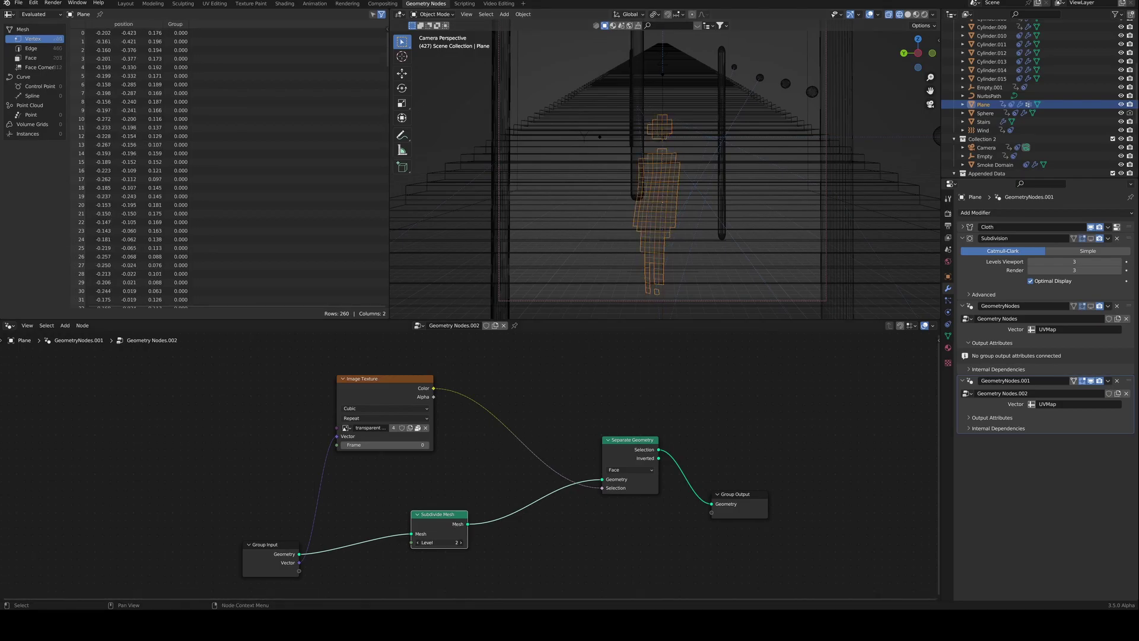
# Compare the plane with the Subdivision and GeometryNodes.001 modifiers switched off and on in the viewport, leaving both enabled.
pyautogui.click(1090, 238)
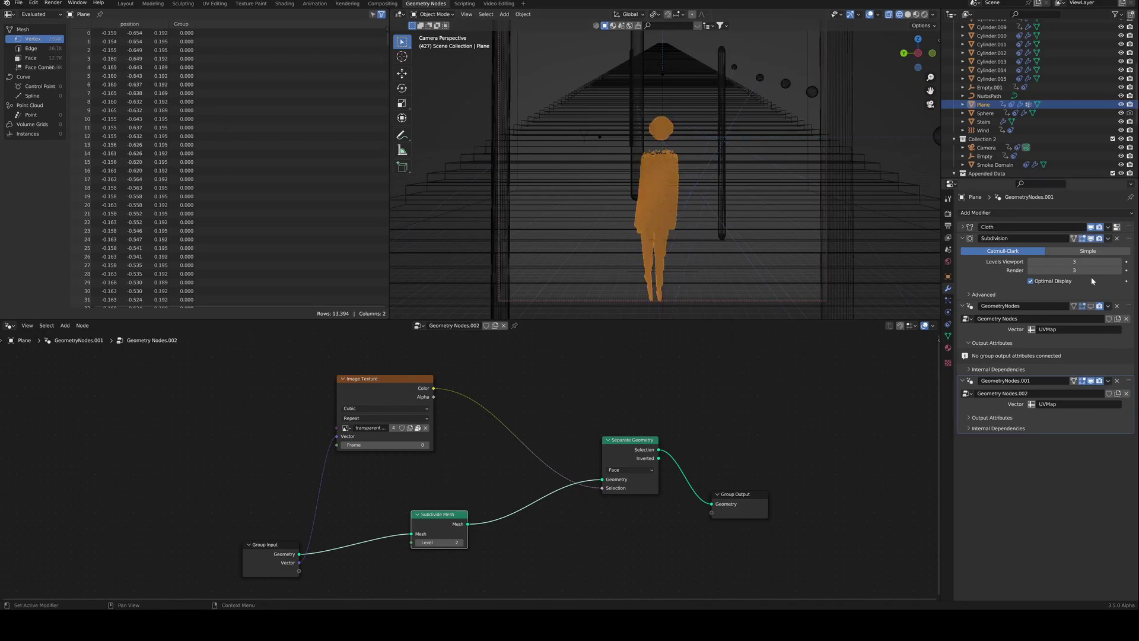
pyautogui.click(1090, 238)
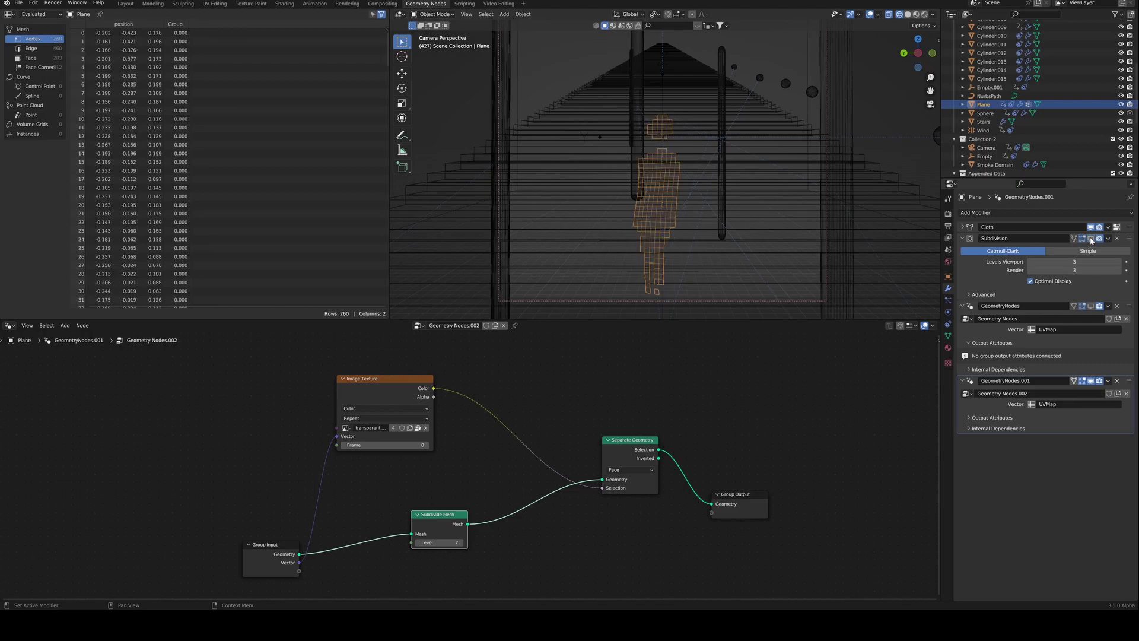
pyautogui.click(1091, 380)
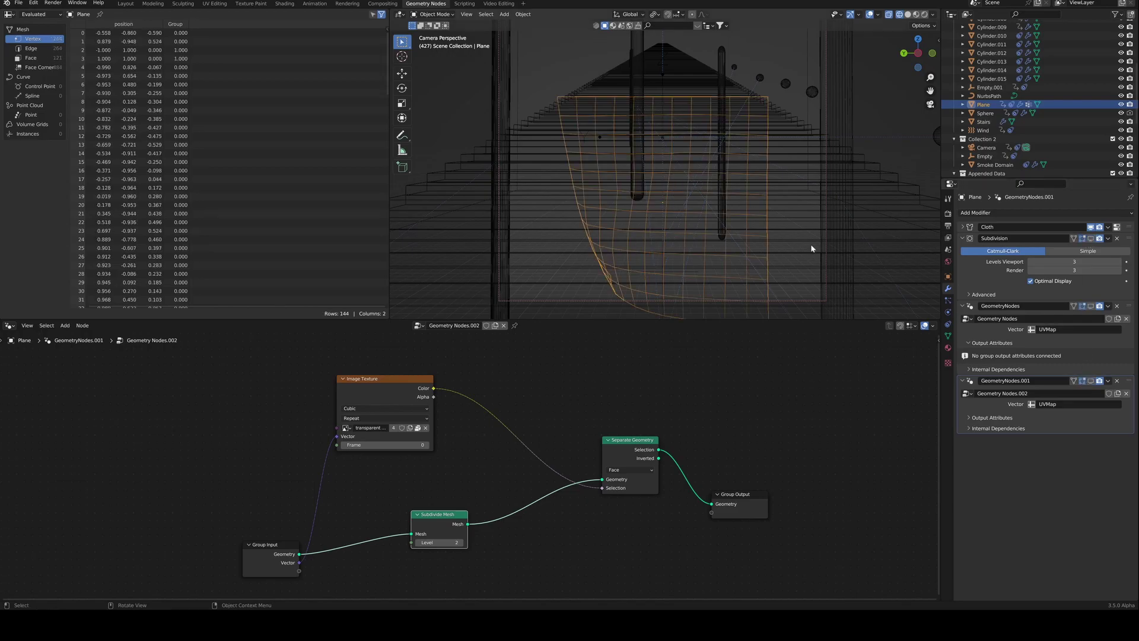
pyautogui.click(1090, 238)
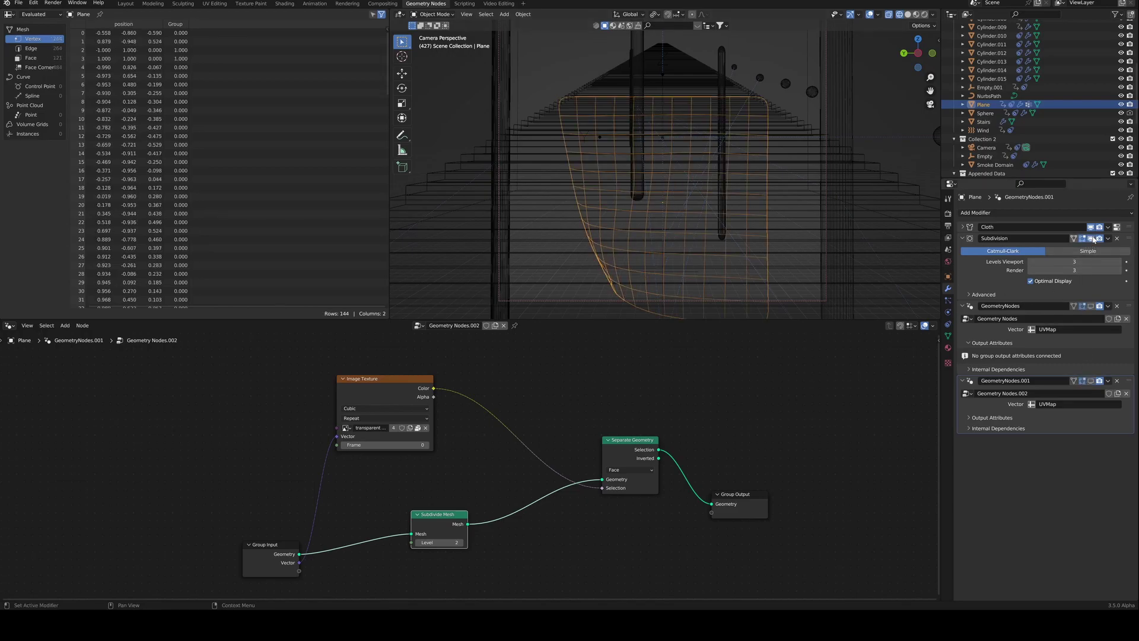
pyautogui.click(1090, 380)
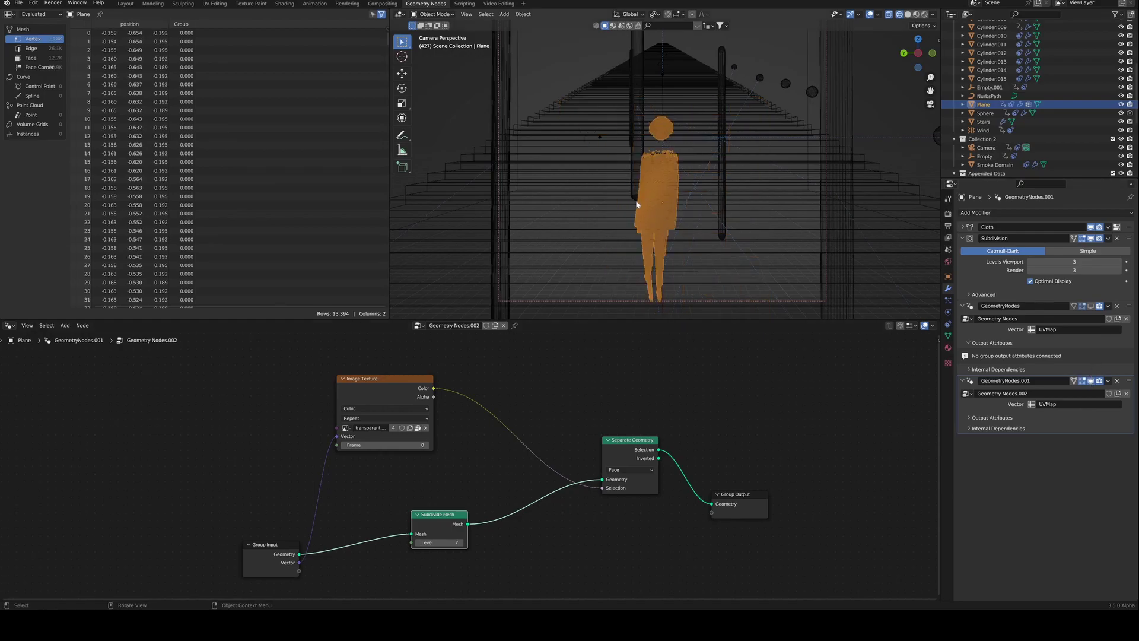